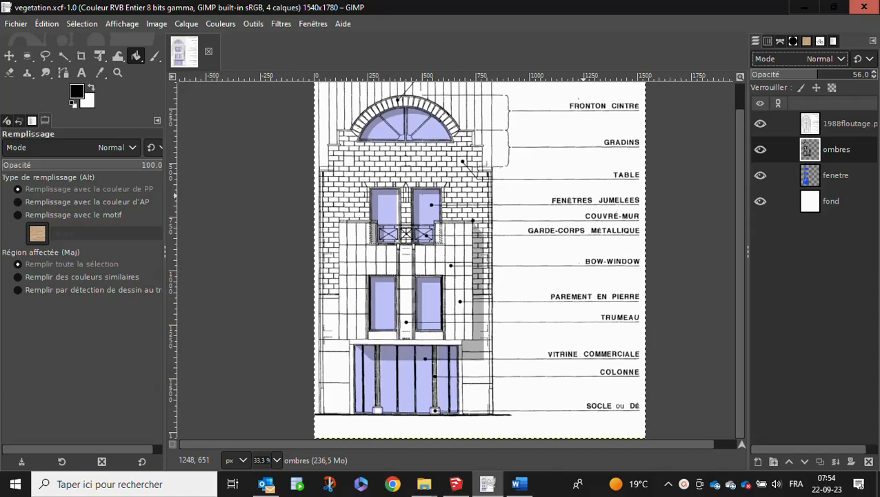
Import the file Lierre.jpg into the façade drawing as a new layer
left_click(16, 23)
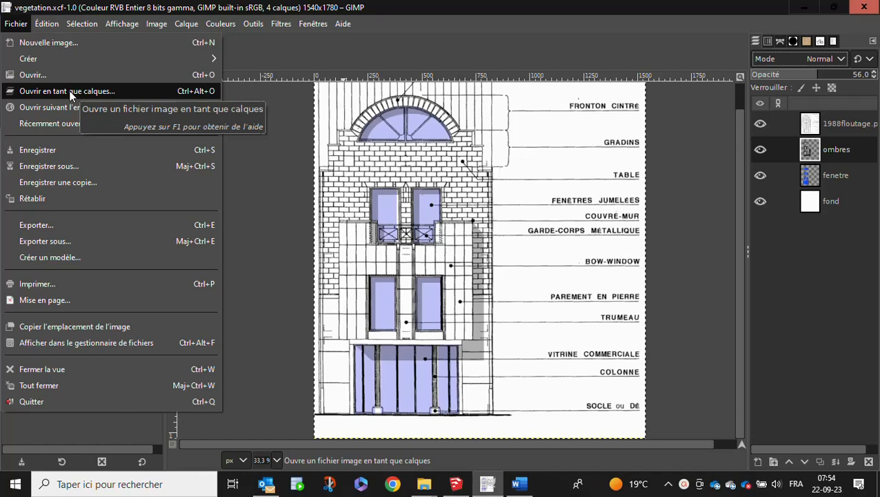
left_click(69, 91)
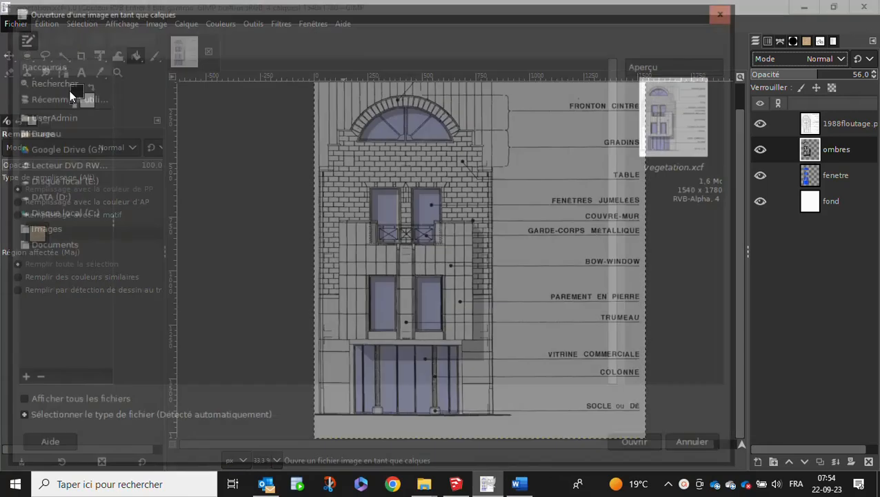
left_click(147, 151)
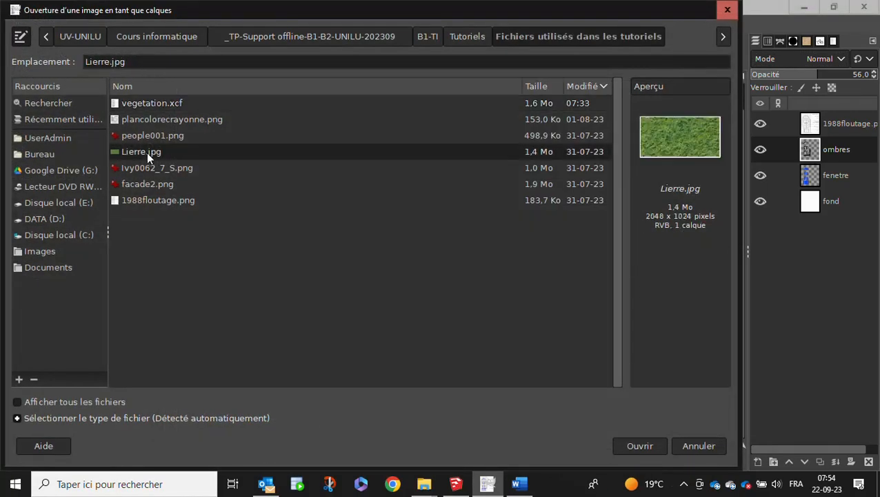
left_click(641, 446)
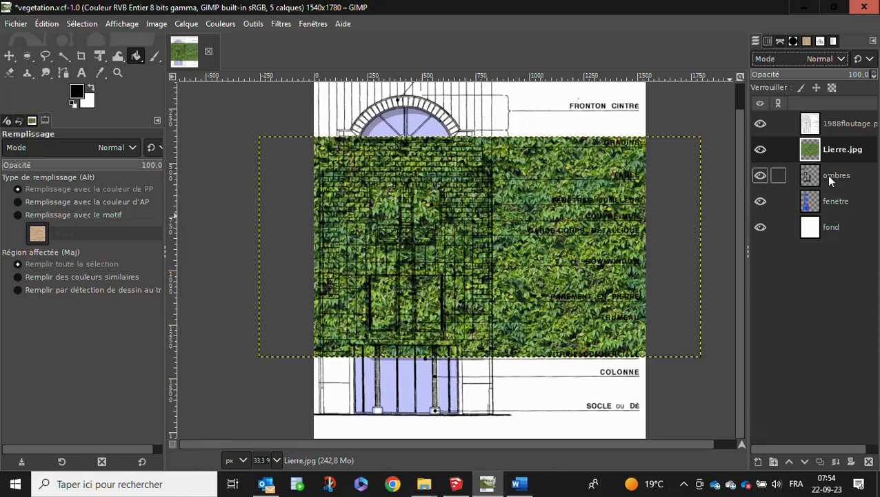
Raise the Lierre.jpg layer to the top of the stack and shift the ivy down over the lower part of the façade
left_click_drag(813, 154, 812, 121)
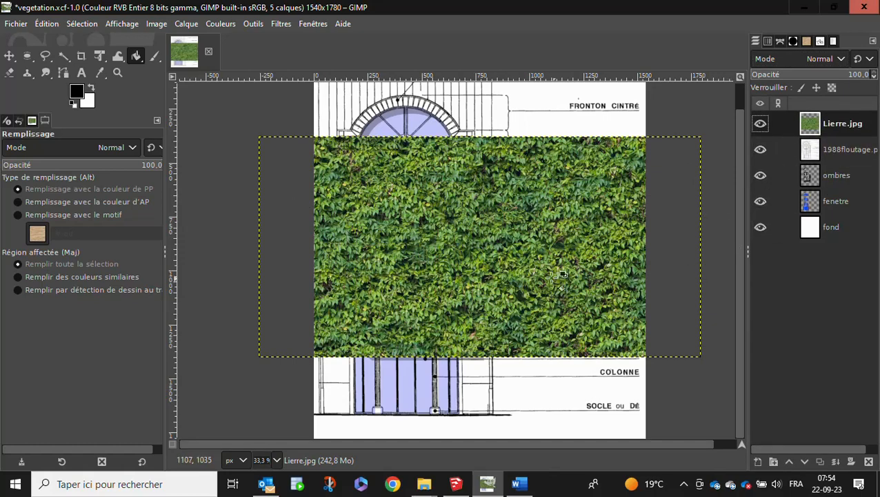
left_click(9, 55)
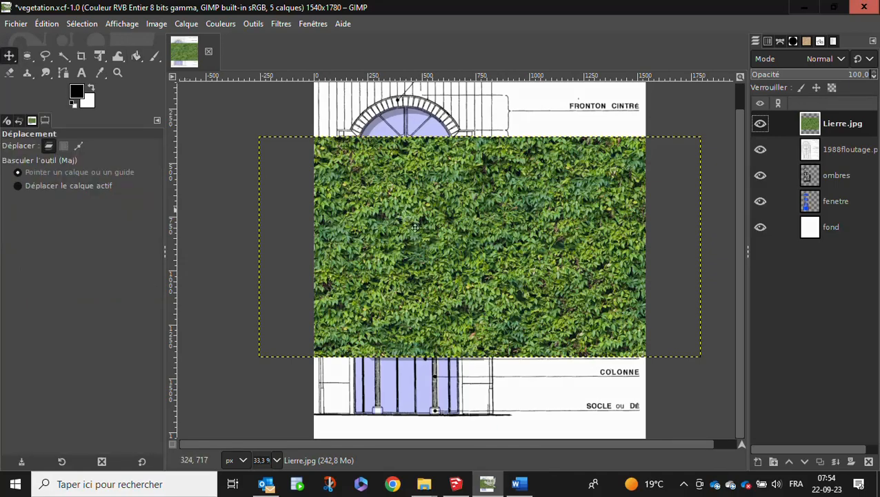
left_click_drag(445, 228, 425, 281)
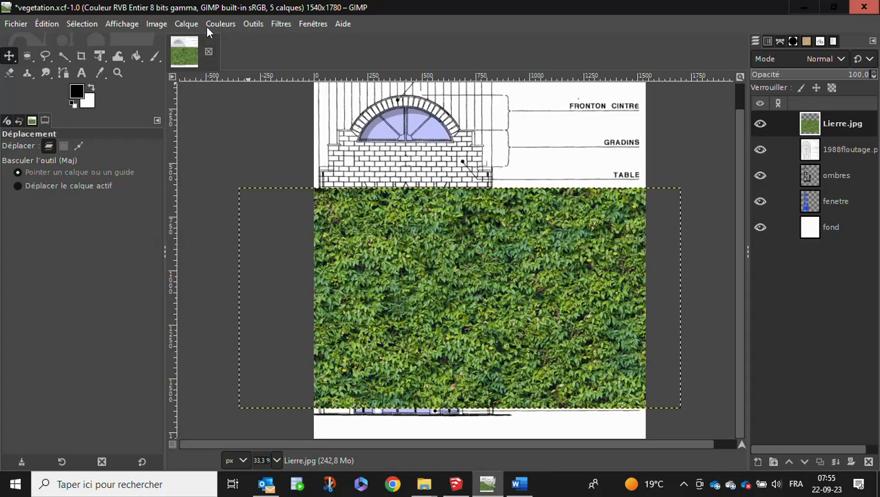
left_click(187, 24)
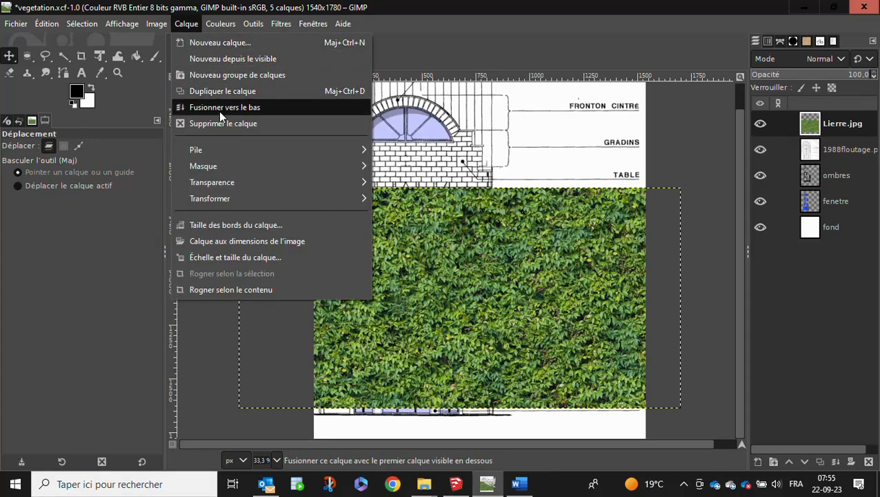
left_click(247, 256)
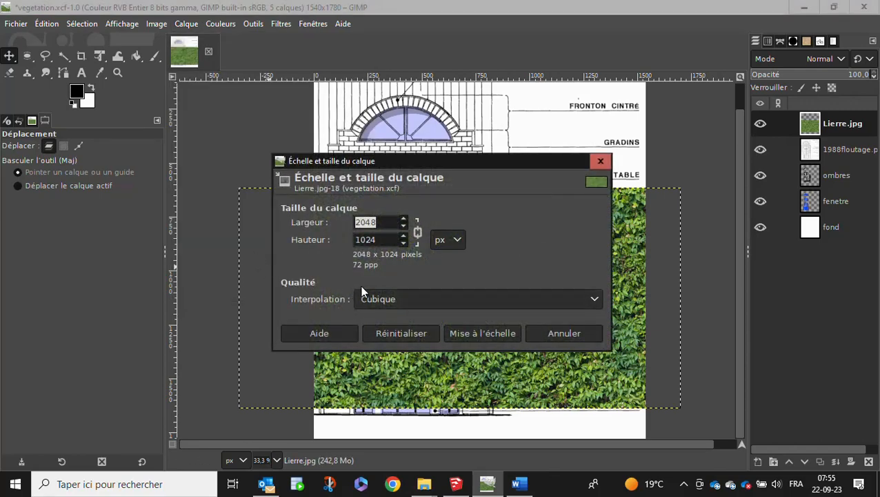
left_click(456, 239)
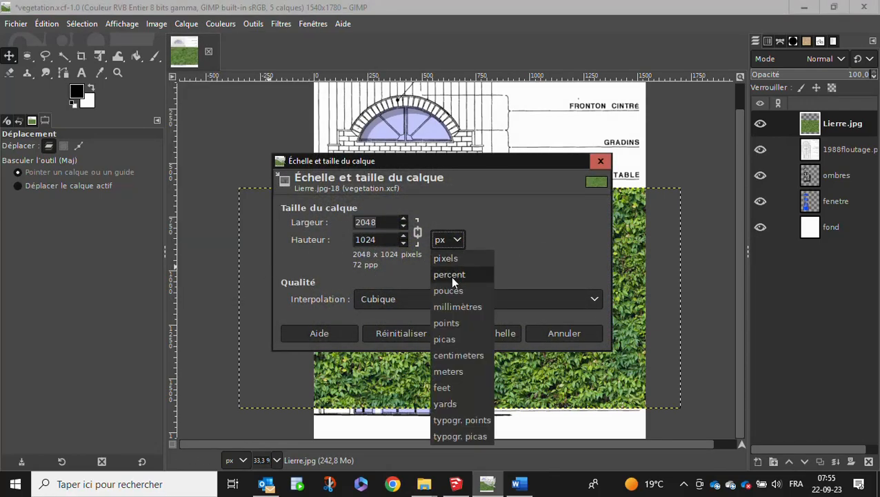
left_click(457, 273)
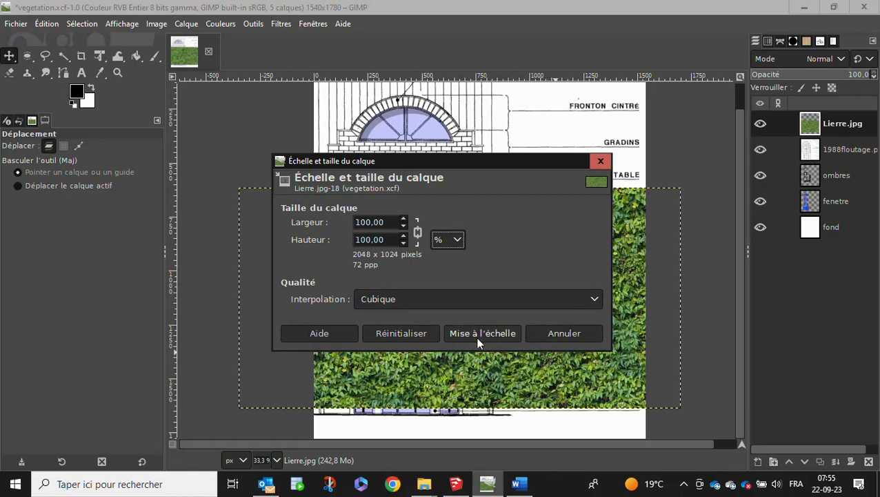
left_click(560, 332)
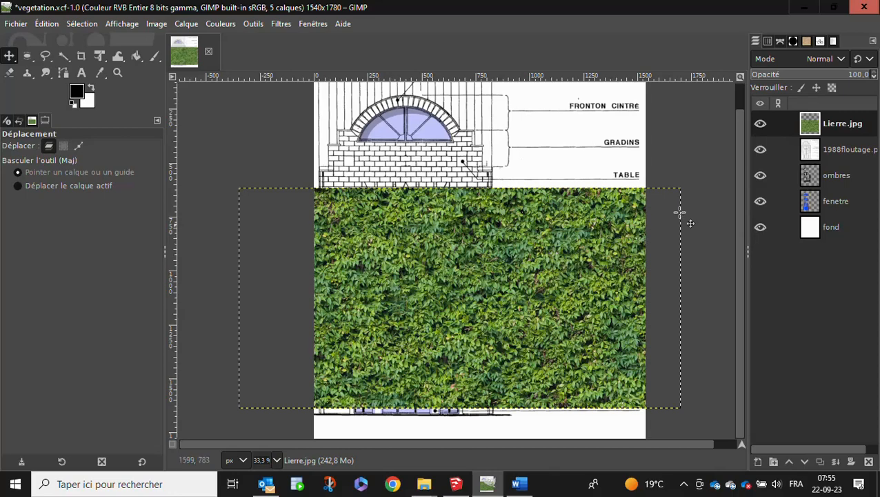
Add a white, full-opacity layer mask to the Lierre.jpg layer and fill the mask with black to hide the ivy
right_click(813, 128)
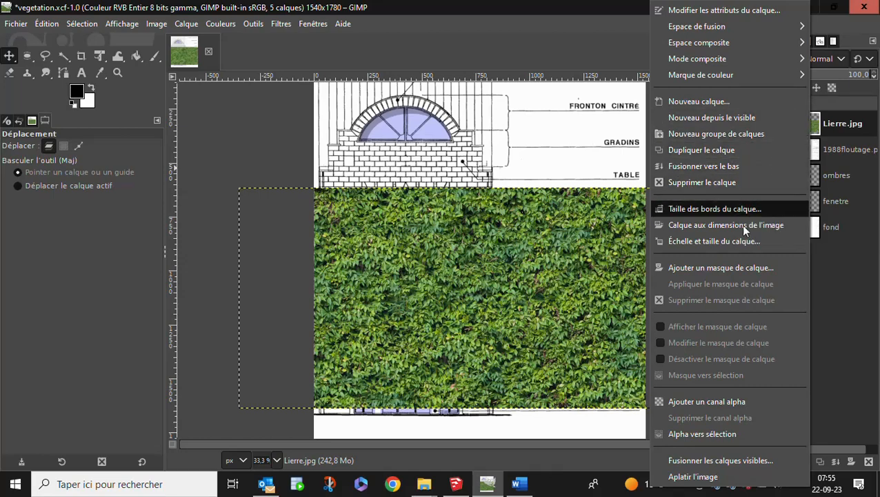
left_click(734, 267)
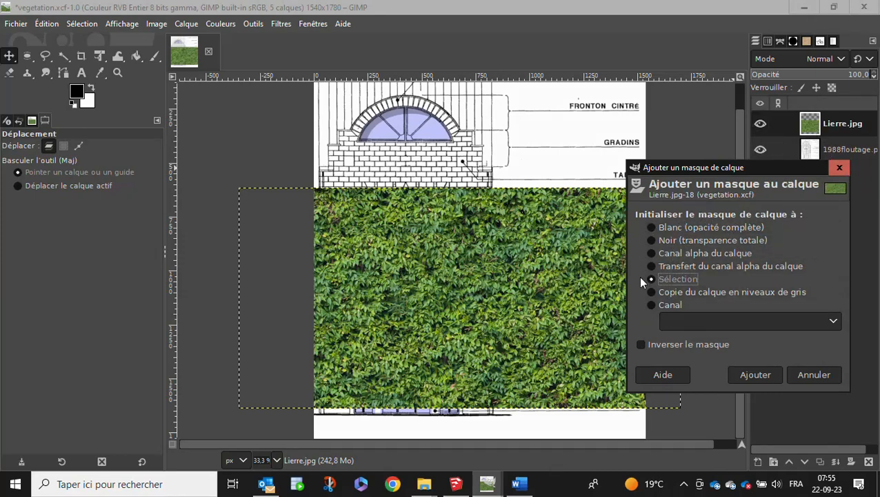
left_click(651, 228)
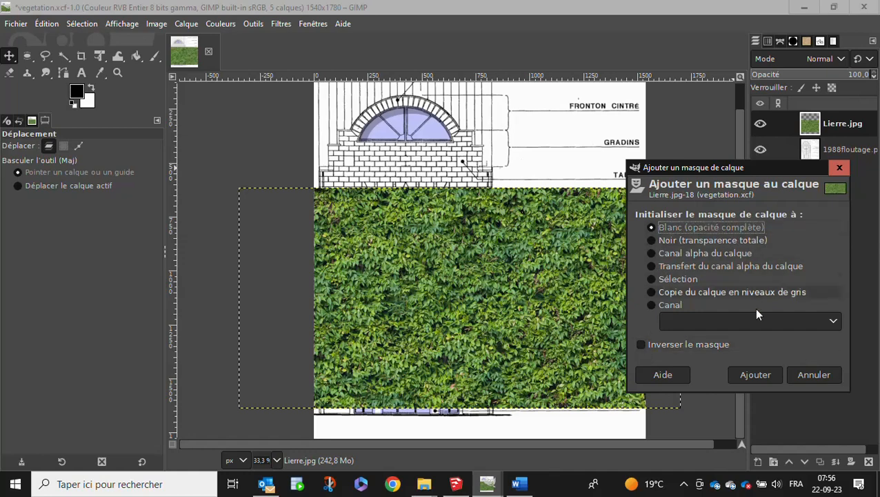
left_click(755, 371)
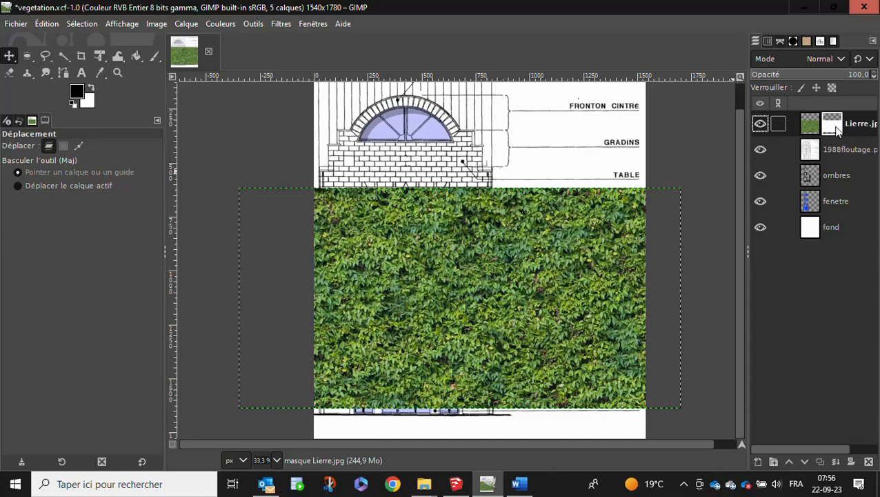
left_click(136, 58)
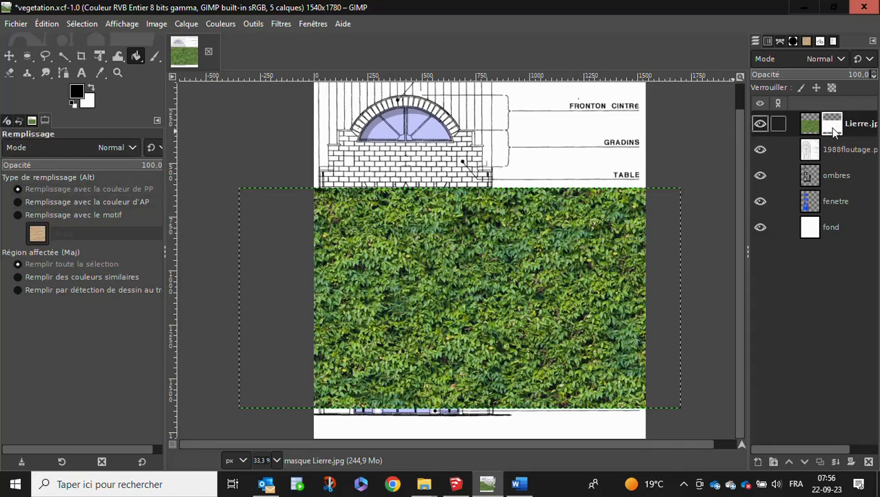
left_click(502, 257)
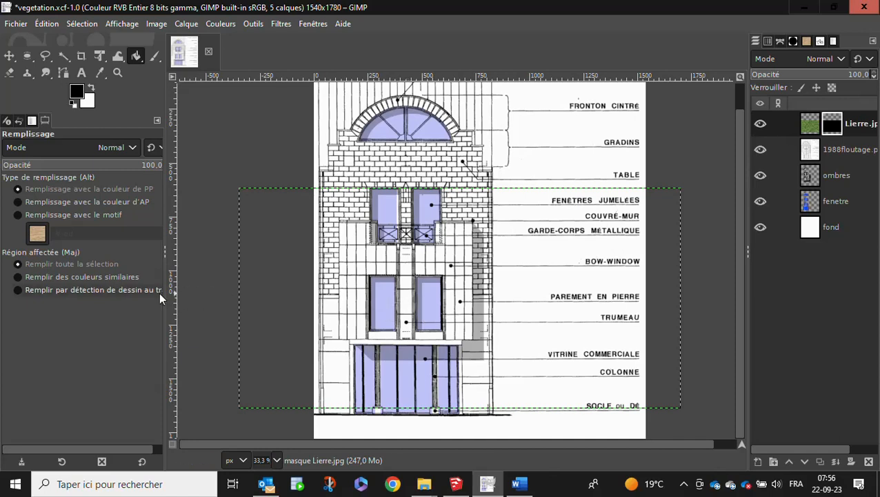
With a Paintbrush at hardness 100 and white as foreground, paint a winding vertical test stroke on the ivy mask beside the façade
left_click(154, 58)
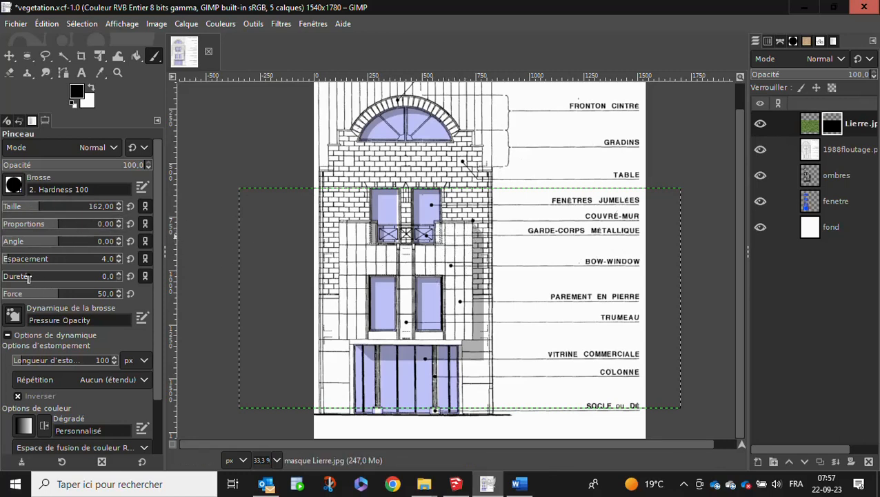
left_click_drag(14, 275, 125, 276)
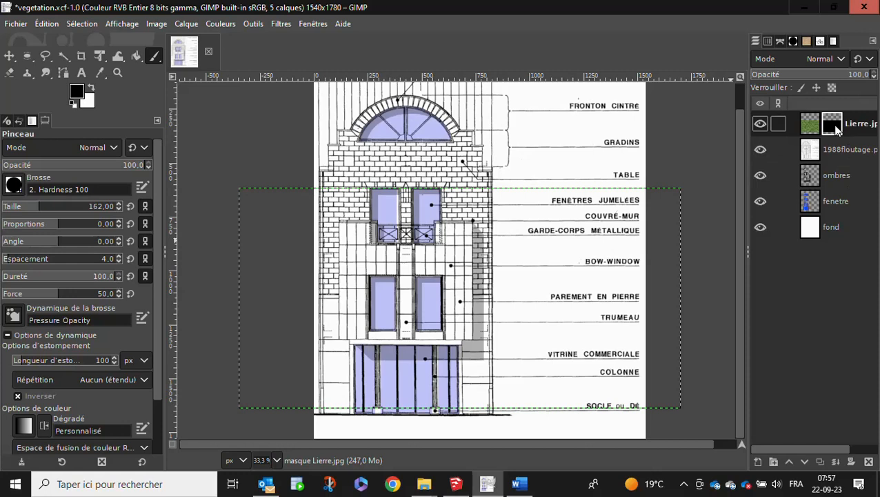
left_click(536, 229)
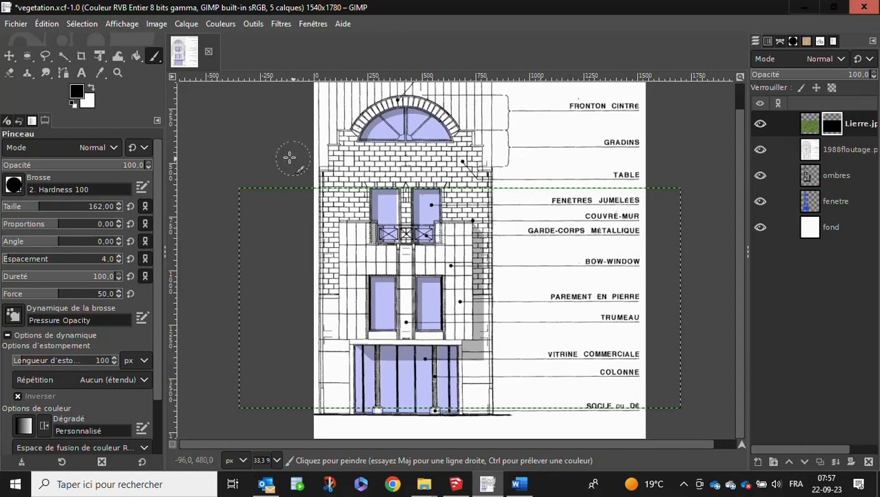
left_click(90, 90)
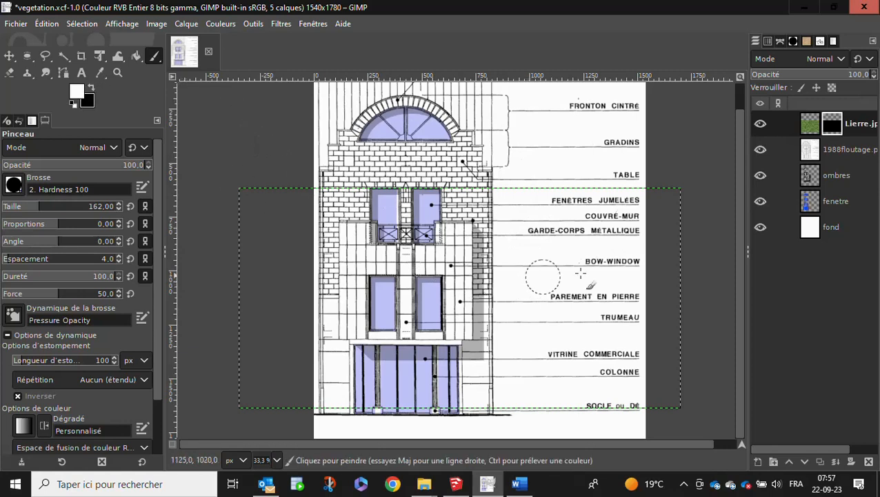
mouse_move(555, 231)
left_mouse_down()
mouse_move(540, 247)
mouse_move(560, 283)
mouse_move(553, 316)
mouse_move(568, 349)
mouse_move(563, 378)
left_mouse_up()
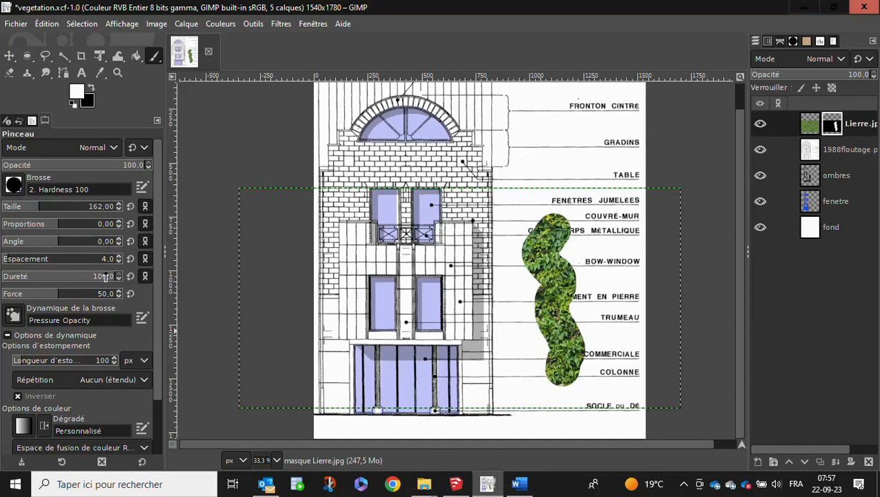
Set the brush hardness to 1 and paint a soft-edged white stroke beside the first one, comparing their edges up close
left_click(3, 277)
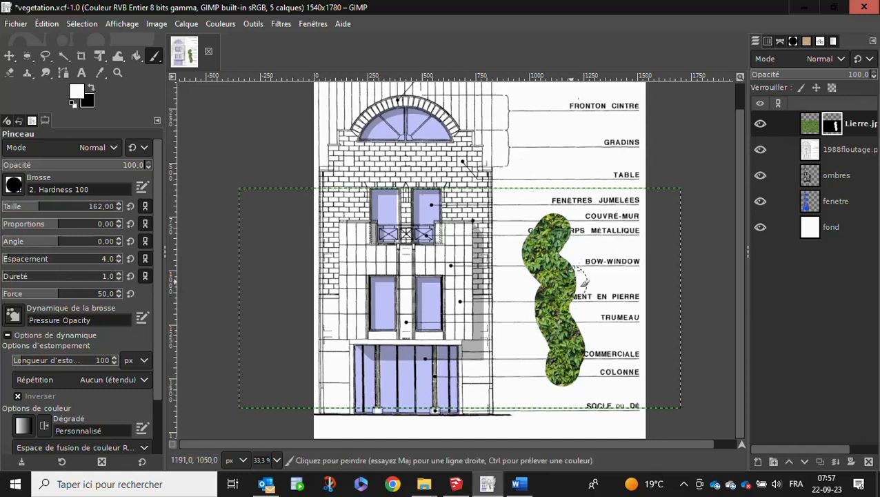
mouse_move(610, 234)
left_mouse_down()
mouse_move(629, 342)
mouse_move(626, 383)
left_mouse_up()
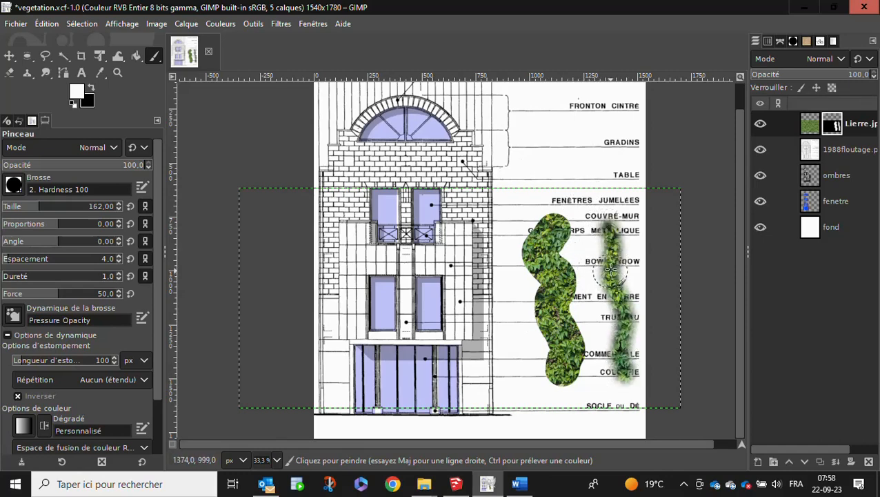
scroll(614, 261, "up", 5)
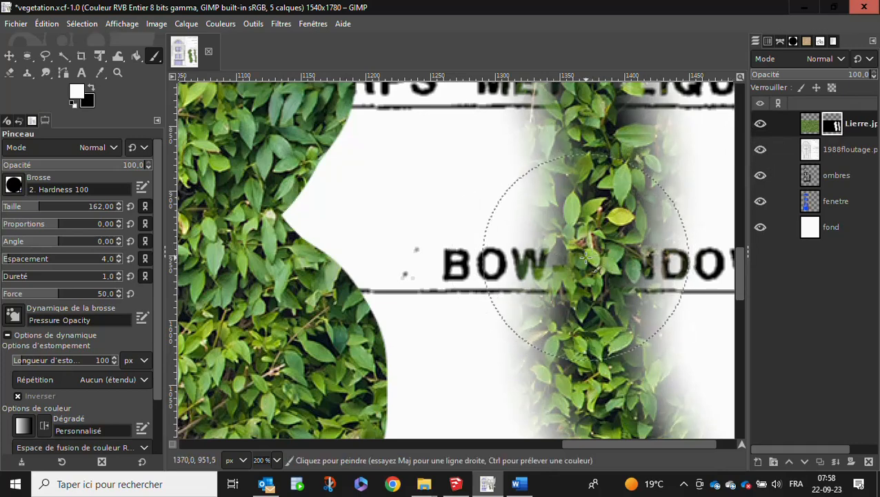
scroll(585, 257, "down", 5, "ctrl")
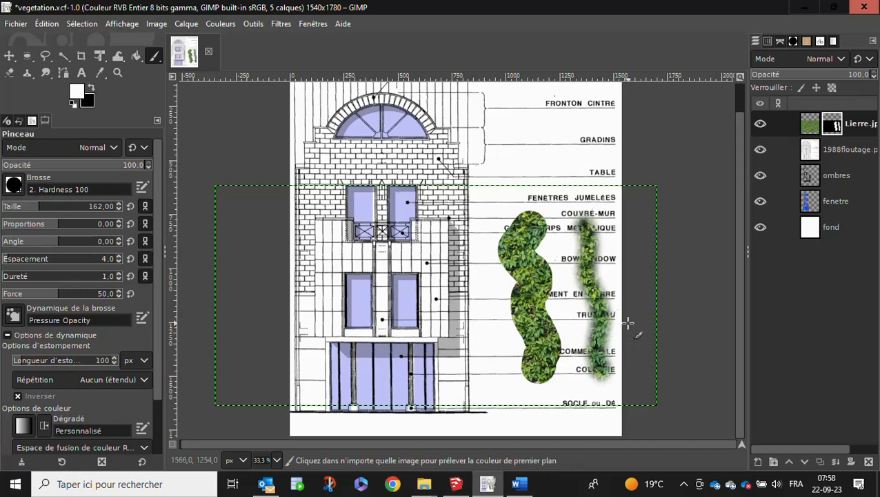
Undo both test strokes on the ivy mask
key("ctrl+z")
key("ctrl+z")
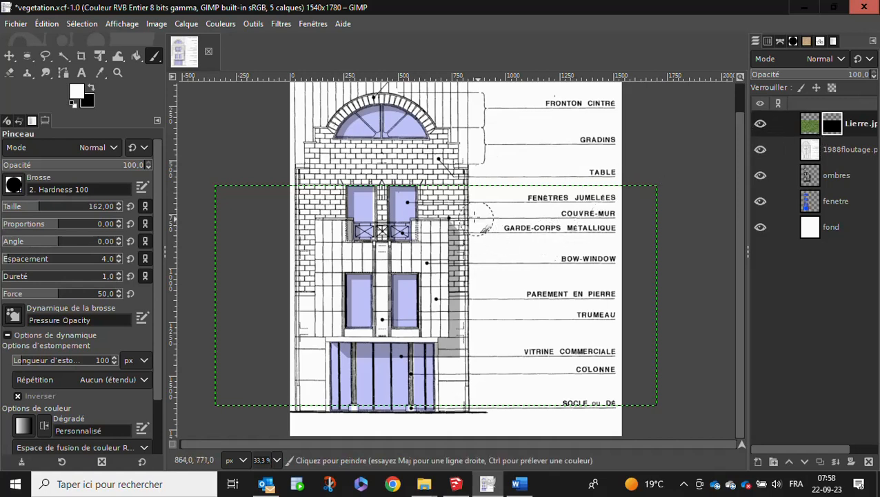
Paint the mask white to reveal ivy down the façade's right side and beneath the upper windows, and trim its outer edges with black
mouse_move(453, 206)
left_mouse_down()
mouse_move(466, 238)
mouse_move(465, 219)
mouse_move(456, 247)
mouse_move(467, 252)
mouse_move(459, 286)
mouse_move(467, 401)
mouse_move(461, 335)
mouse_move(490, 278)
mouse_move(466, 209)
mouse_move(453, 205)
mouse_move(474, 251)
mouse_move(470, 326)
mouse_move(478, 317)
mouse_move(463, 223)
mouse_move(434, 204)
mouse_move(456, 186)
mouse_move(467, 198)
mouse_move(448, 194)
mouse_move(430, 215)
mouse_move(421, 212)
mouse_move(431, 224)
mouse_move(401, 248)
mouse_move(420, 258)
mouse_move(429, 244)
mouse_move(413, 257)
mouse_move(339, 246)
left_mouse_up()
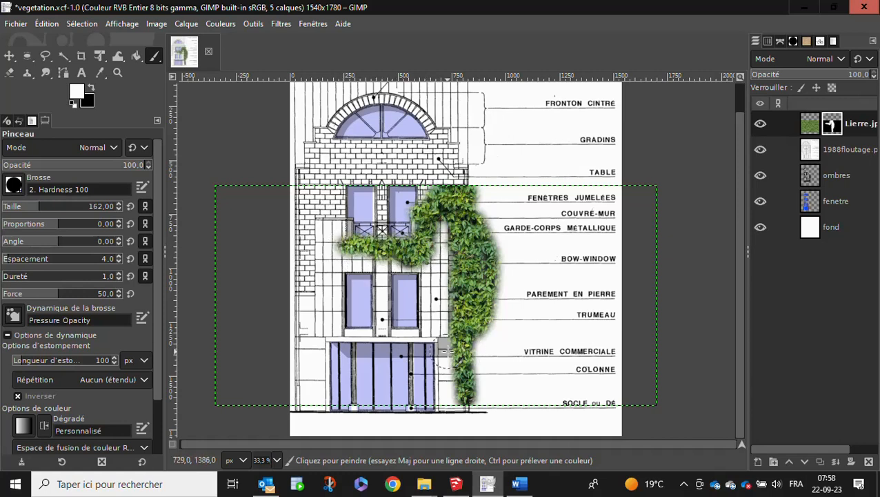
mouse_move(443, 225)
left_mouse_down()
mouse_move(472, 226)
mouse_move(468, 235)
mouse_move(466, 205)
left_mouse_up()
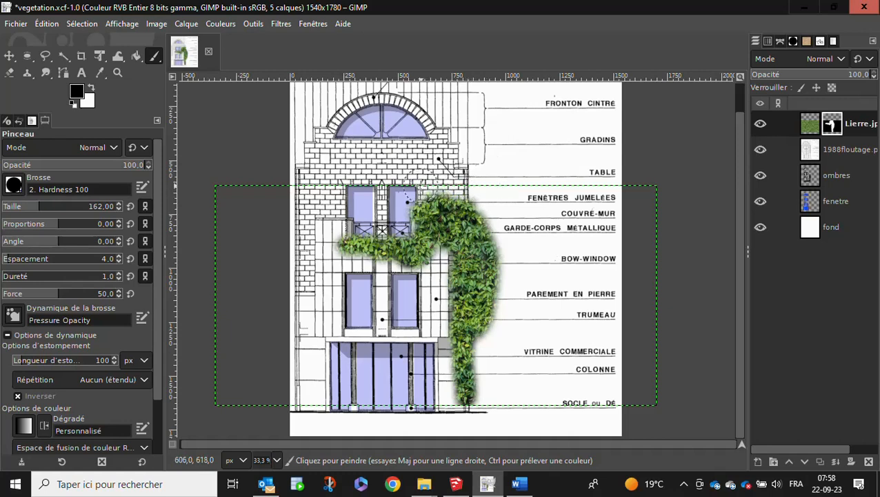
mouse_move(430, 185)
left_mouse_down()
mouse_move(483, 185)
mouse_move(493, 200)
mouse_move(506, 280)
mouse_move(494, 289)
mouse_move(495, 318)
mouse_move(496, 233)
mouse_move(484, 195)
left_mouse_up()
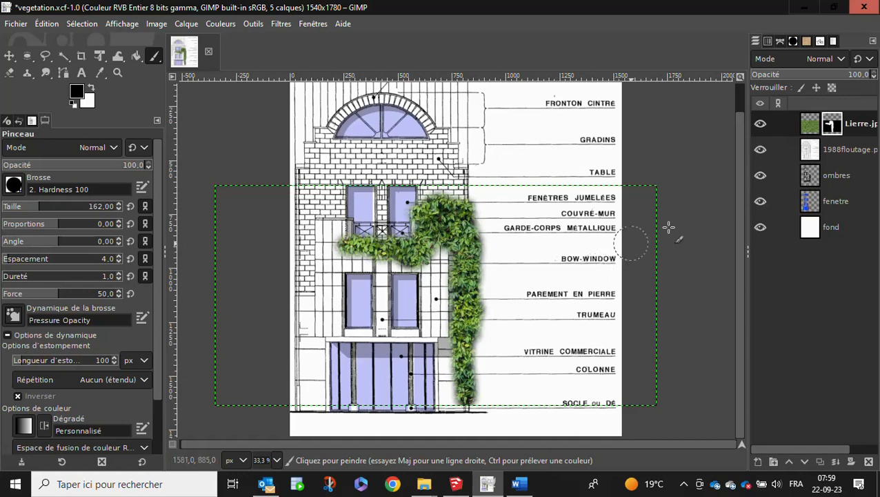
Select the ivy image instead of its mask and open the Hue-Saturation adjustment for it, keeping the façade in view
left_click(810, 128)
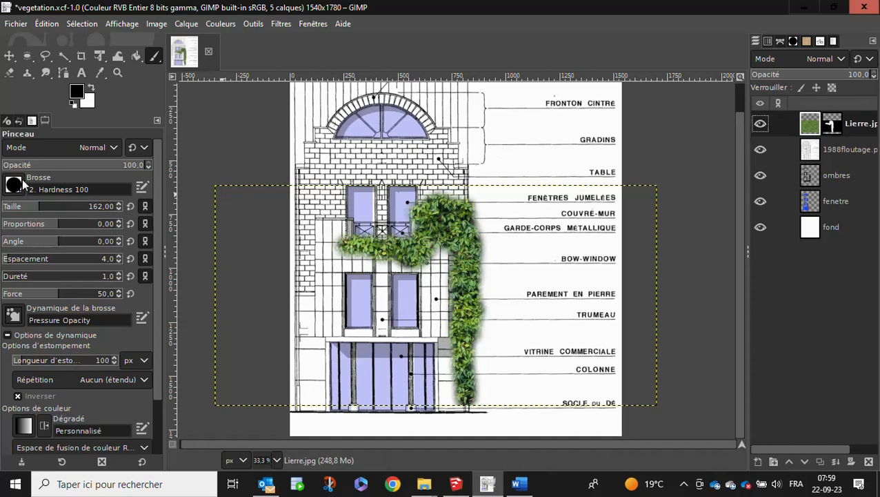
left_click(217, 25)
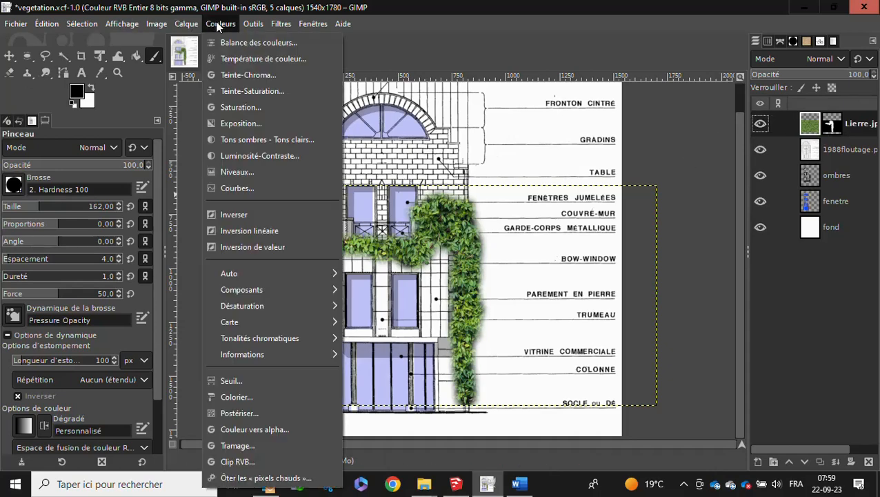
left_click(250, 91)
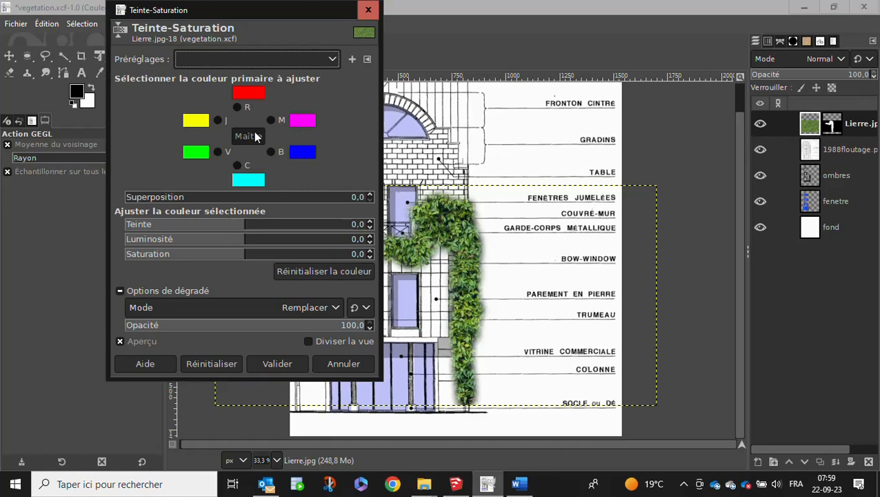
left_click_drag(267, 14, 191, 25)
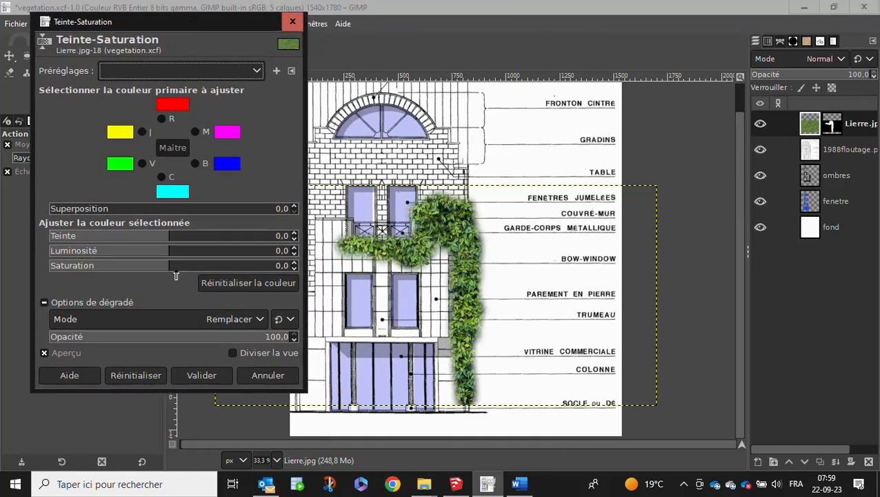